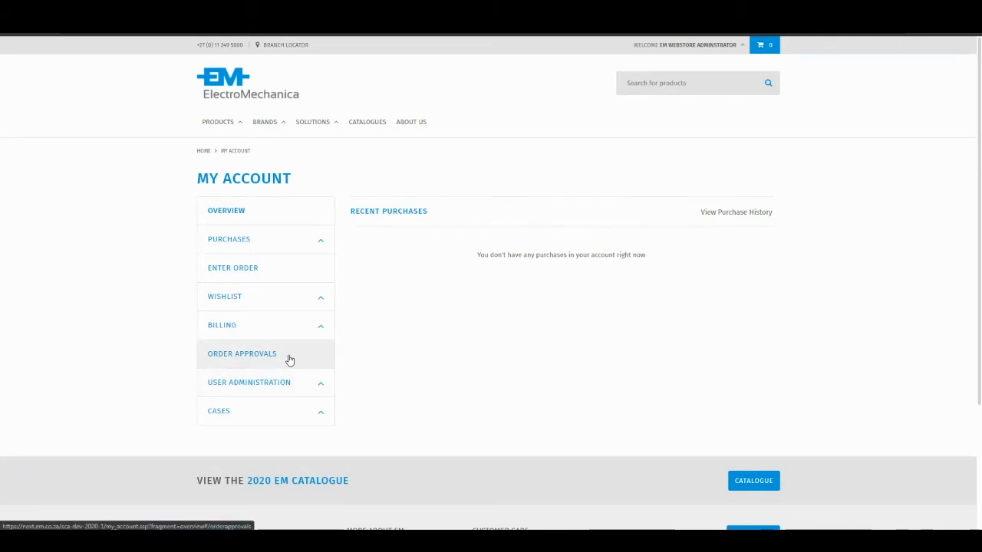
# Expand User Administration in the My Account sidebar to reveal the Access Rights link.
pyautogui.click(295, 390)
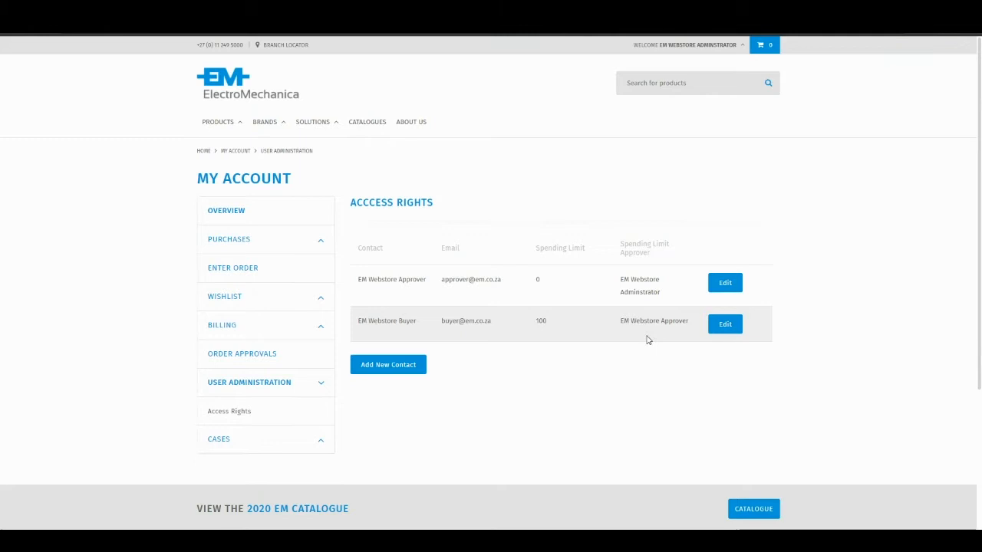
# Start a new contact from the Access Rights list, showing the empty Add New Contact form.
pyautogui.click(394, 373)
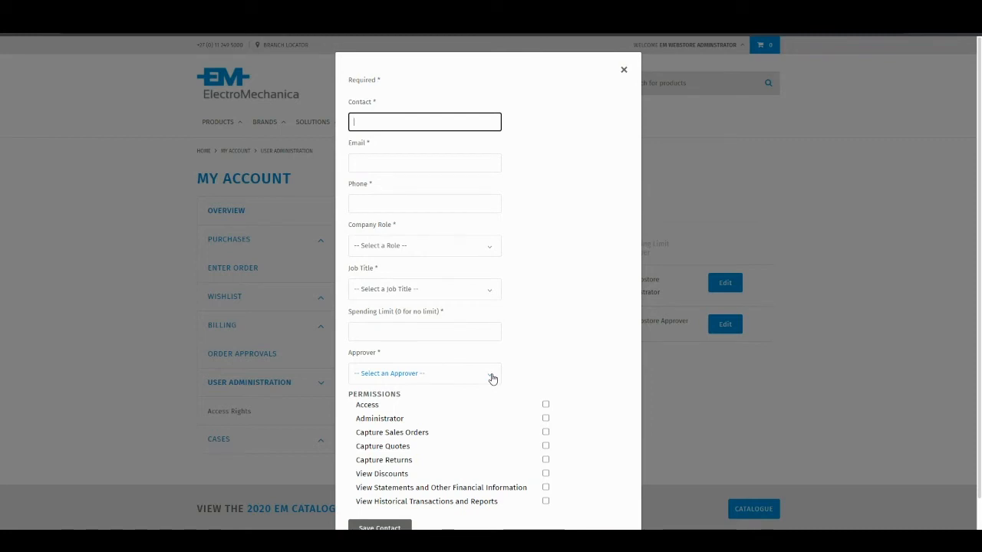
pyautogui.click(492, 377)
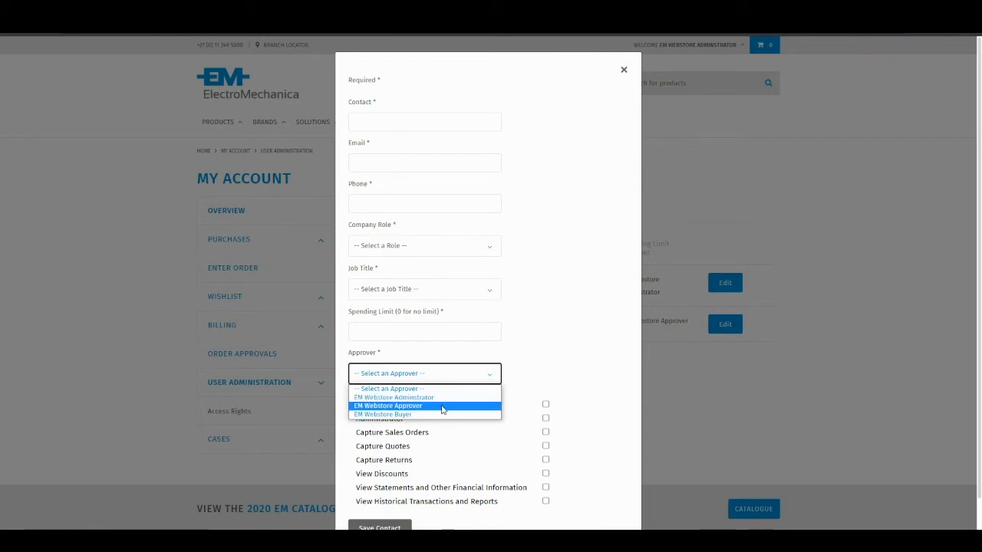
pyautogui.click(375, 334)
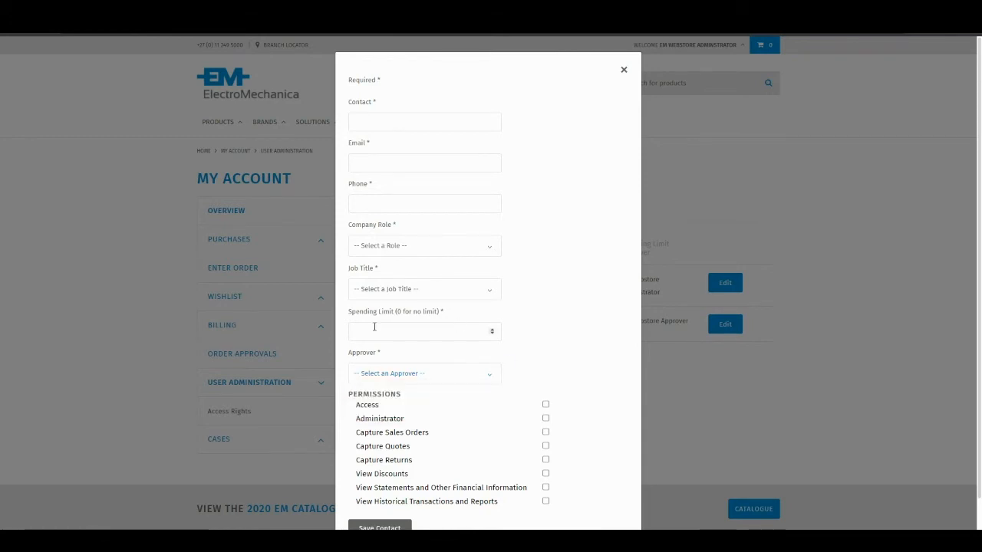
pyautogui.click(375, 334)
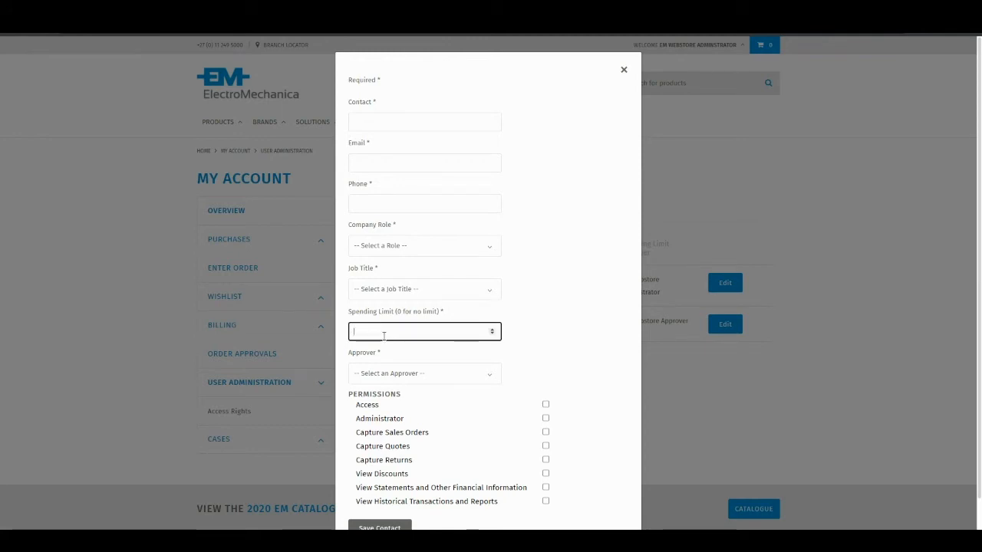
pyautogui.scroll(-1, 375, 334)
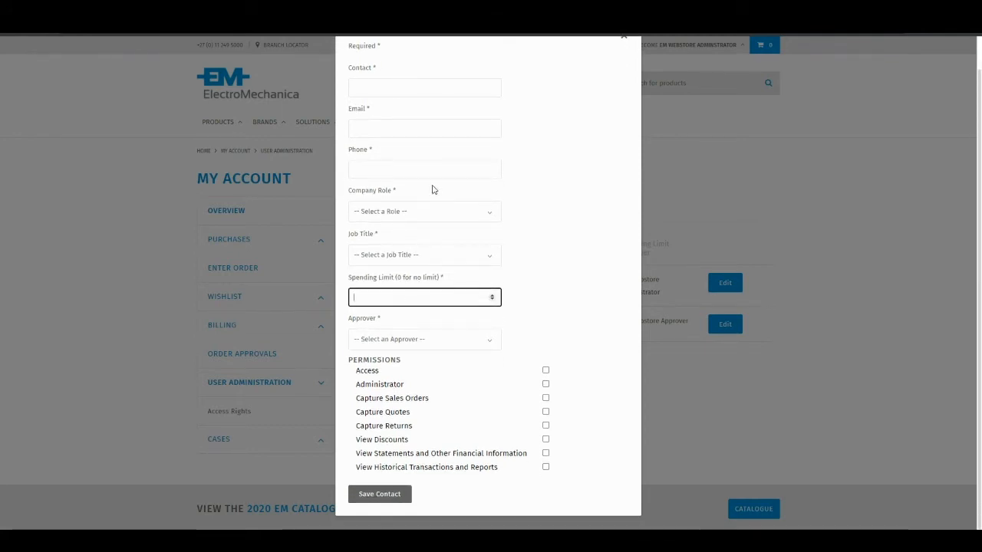
pyautogui.click(595, 324)
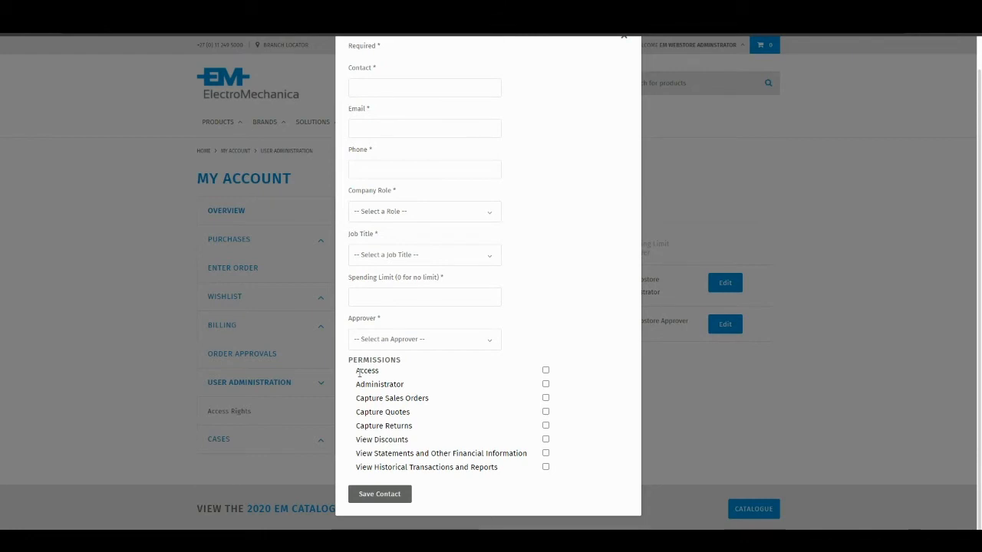
pyautogui.moveTo(360, 372); pyautogui.dragTo(384, 373)
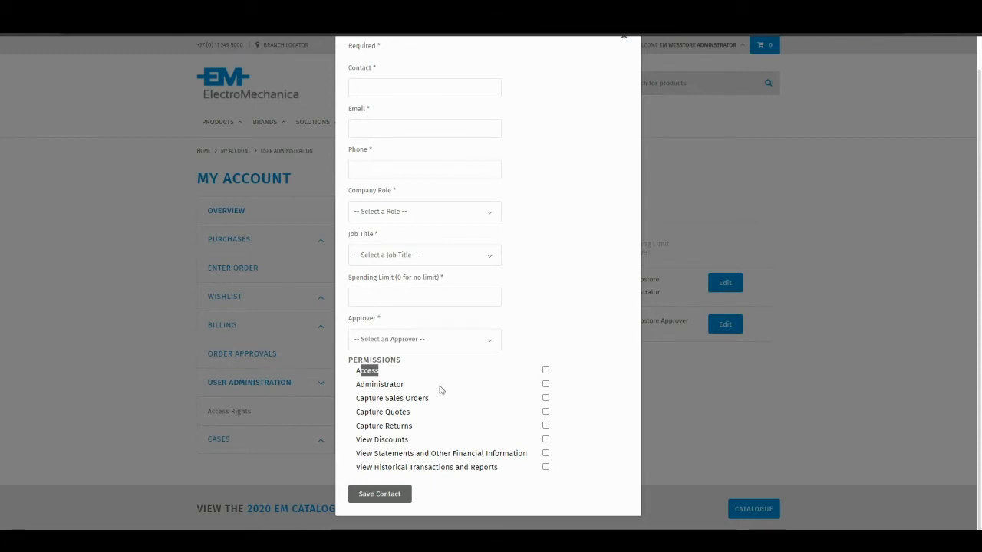
pyautogui.moveTo(366, 384); pyautogui.dragTo(480, 390)
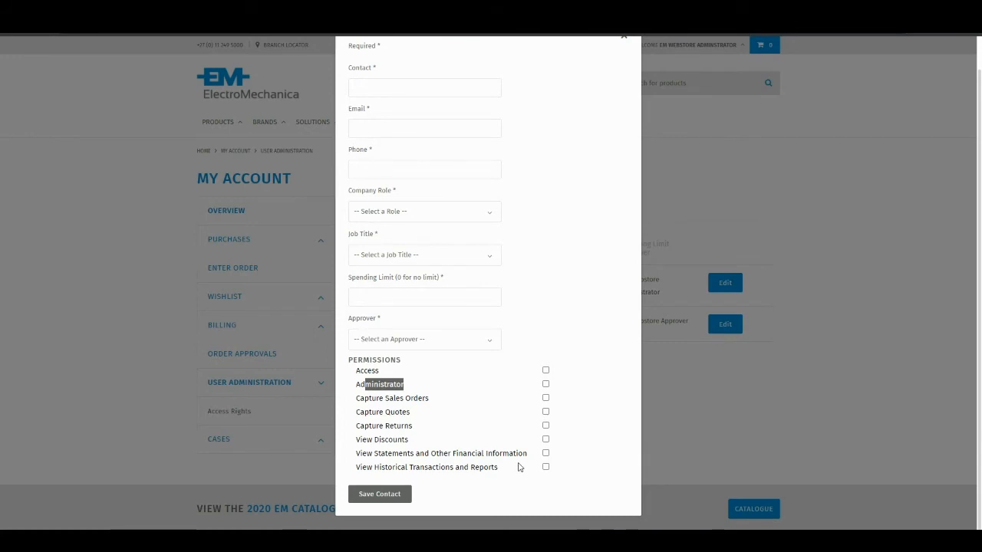
pyautogui.scroll(1, 518, 464)
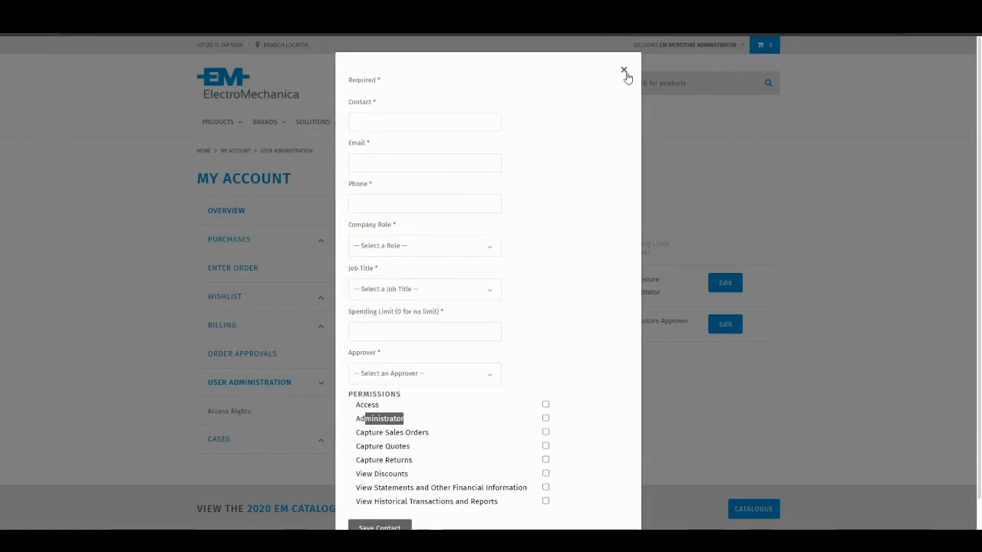
# Dismiss the Add New Contact dialog unsaved, returning to the Access Rights list.
pyautogui.click(625, 73)
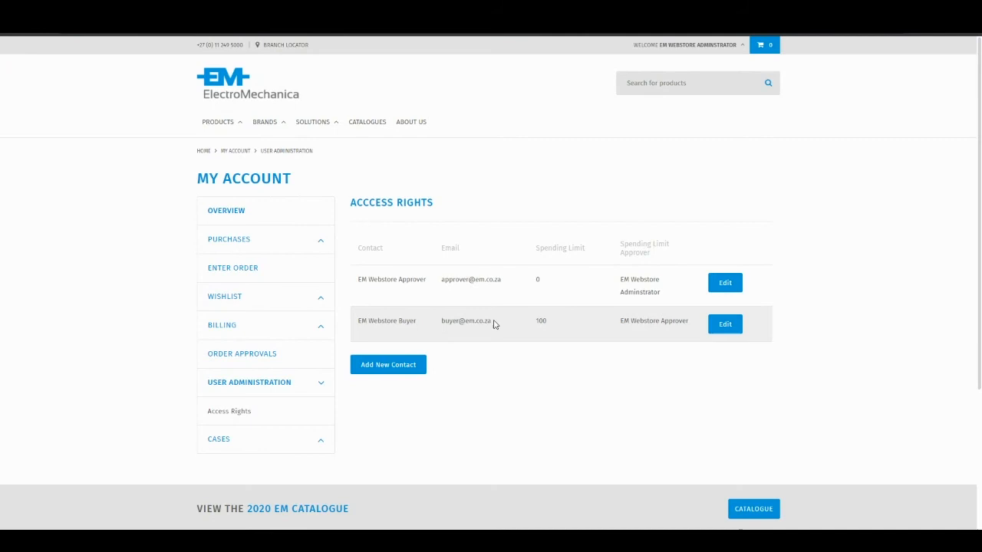
pyautogui.click(725, 323)
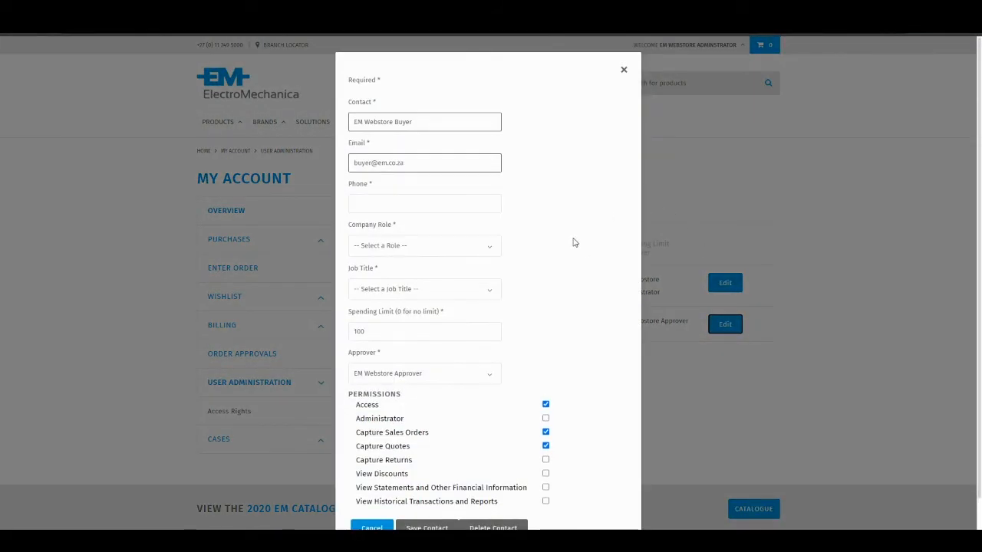
pyautogui.scroll(-1, 575, 243)
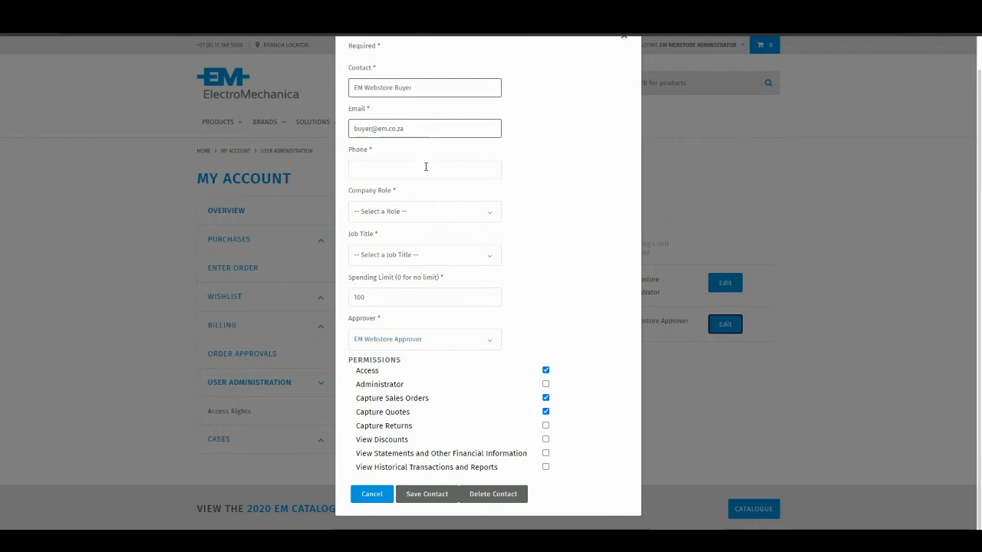
pyautogui.click(387, 299)
pyautogui.doubleClick(359, 298)
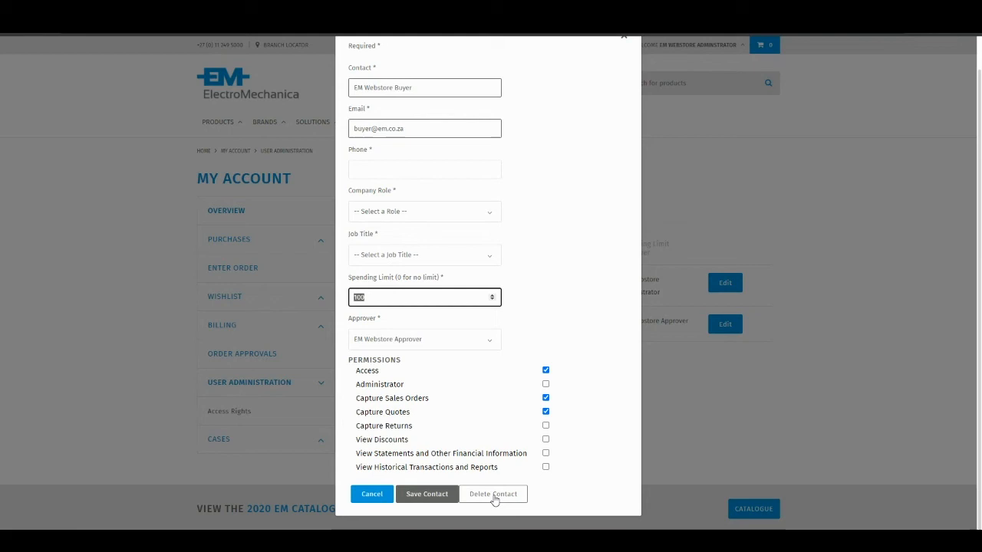
pyautogui.click(371, 494)
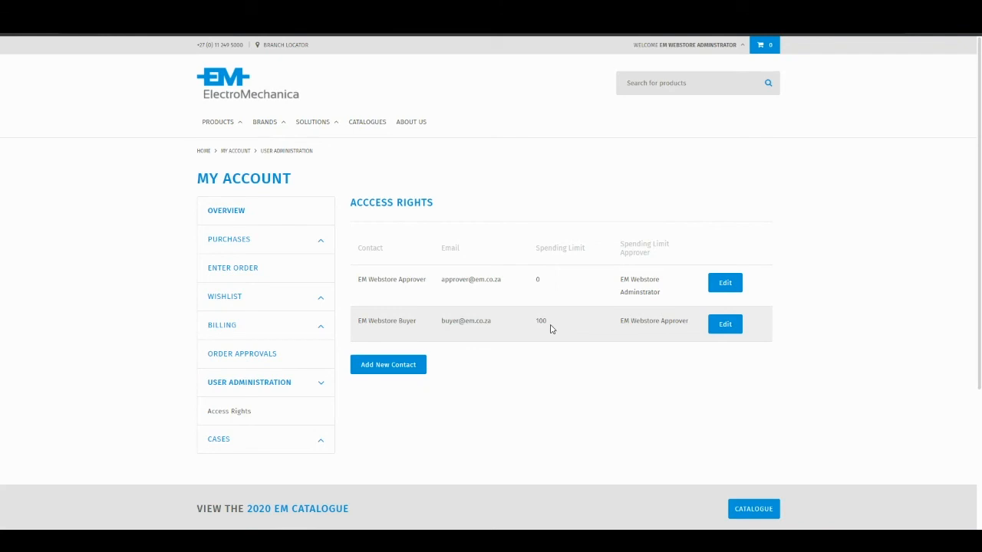
# Go to Order Approvals under Billing to see sales order SOPE86 awaiting approval.
pyautogui.click(237, 357)
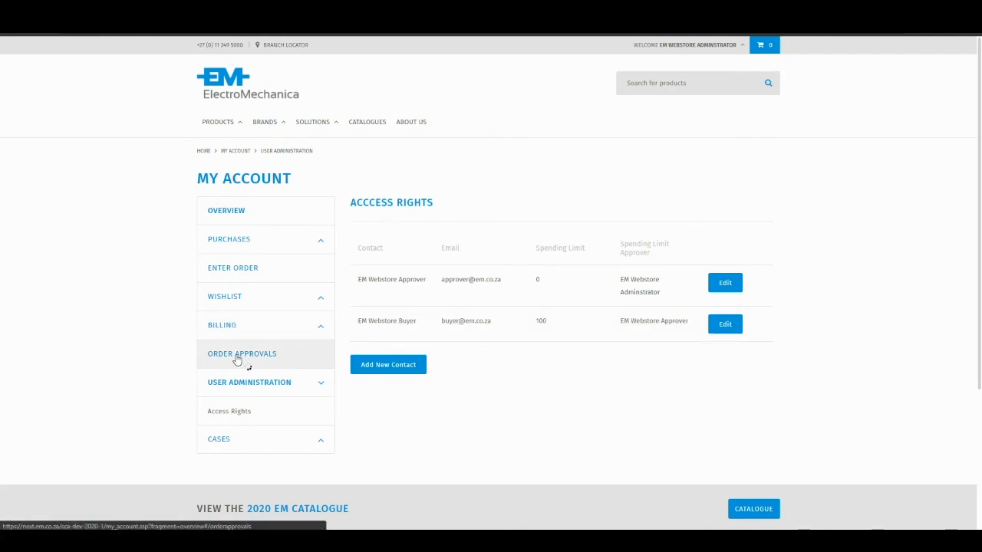